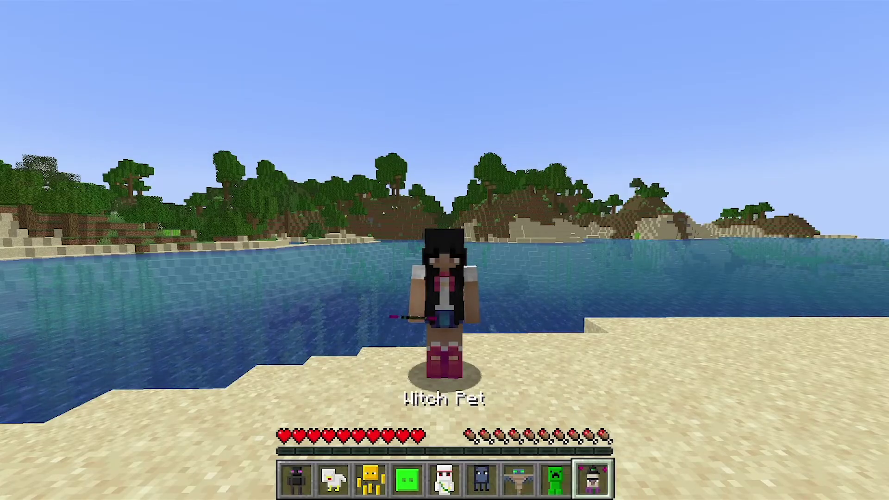
scroll(444, 250, up, 1)
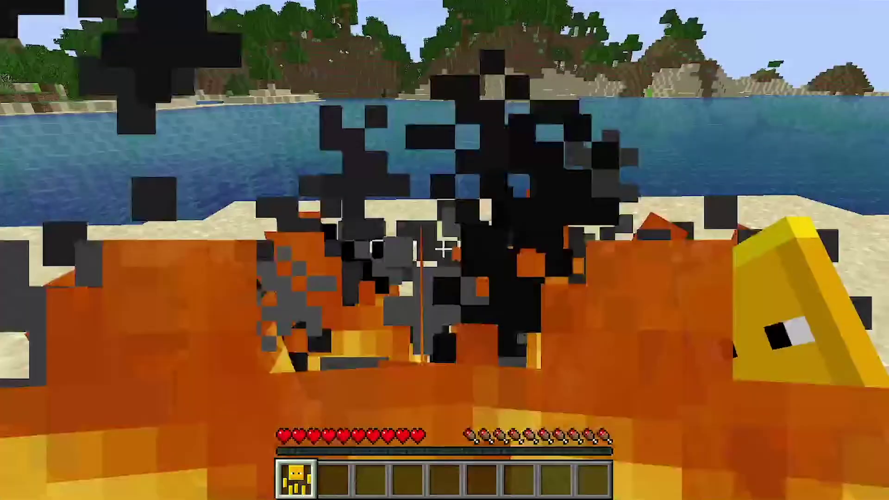
key(e)
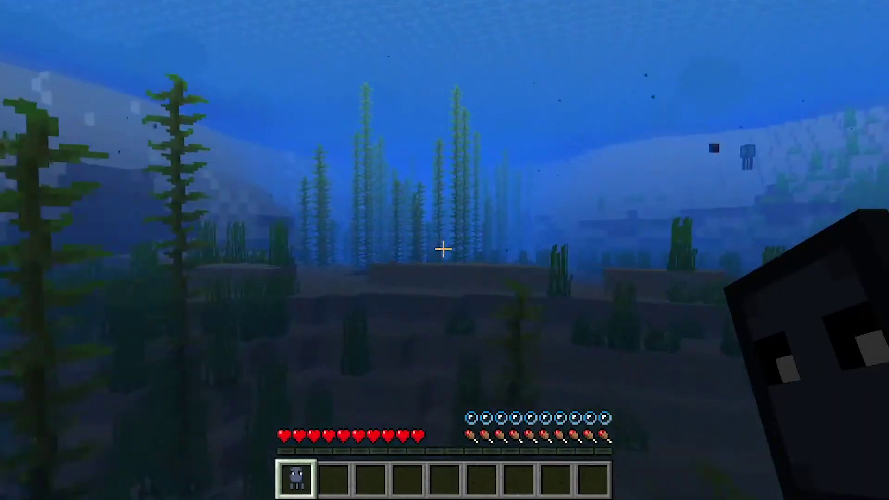
key(e)
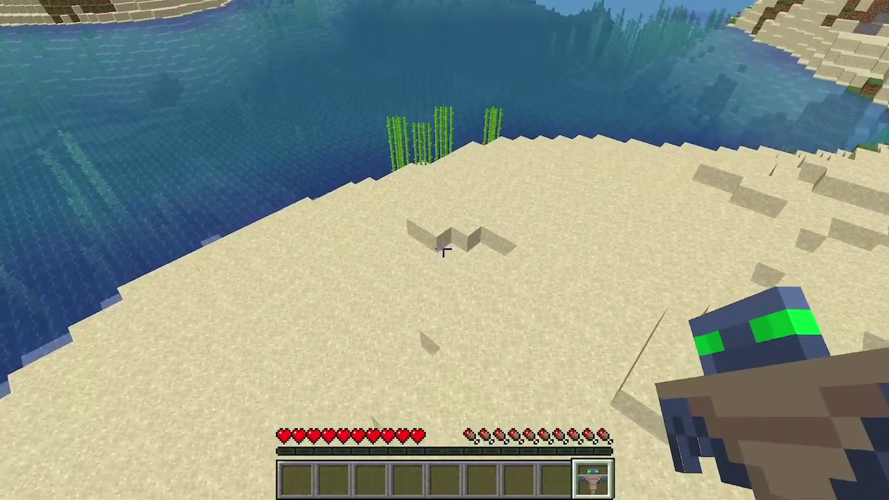
key(w)
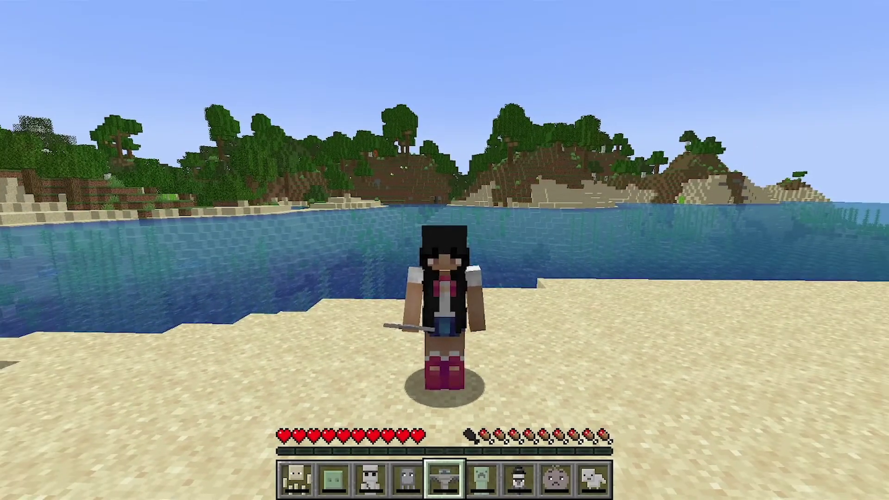
- Check the pets in the inventory and read the description of the Chicken Pet
key(e)
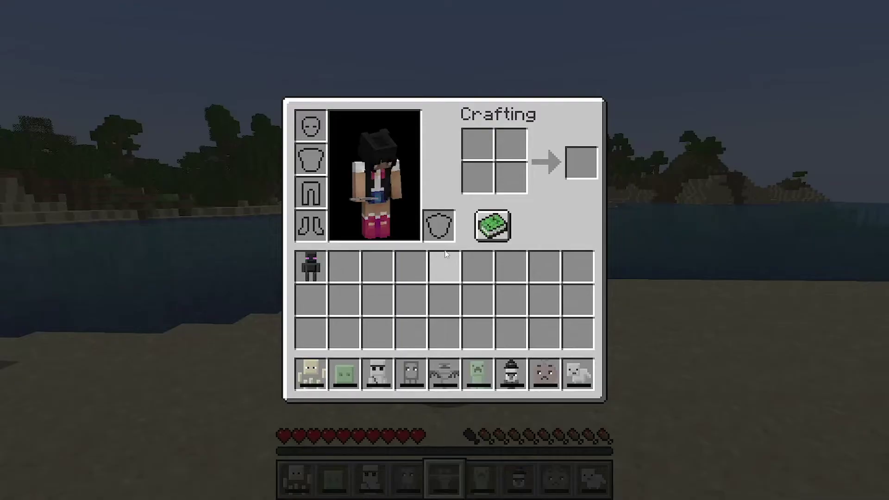
mouse_move(449, 370)
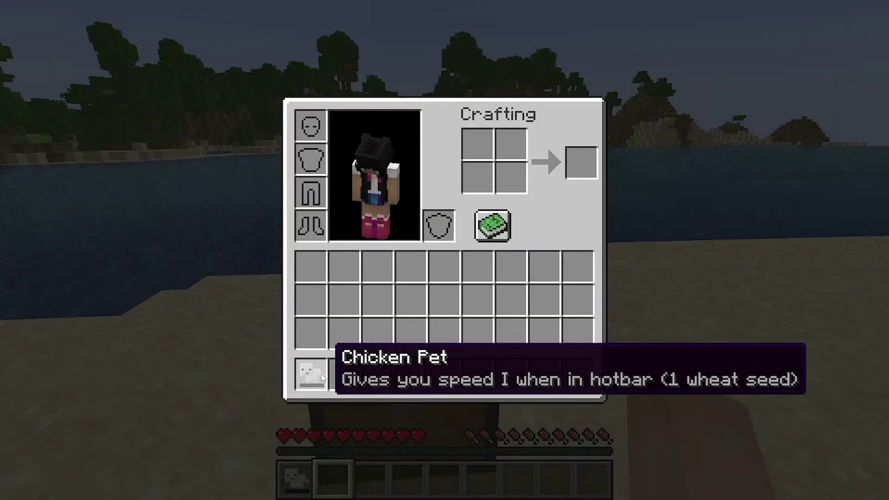
key(e)
- Take the stack of wheat seeds from the chest to feed the Chicken Pet
right_click(443, 249)
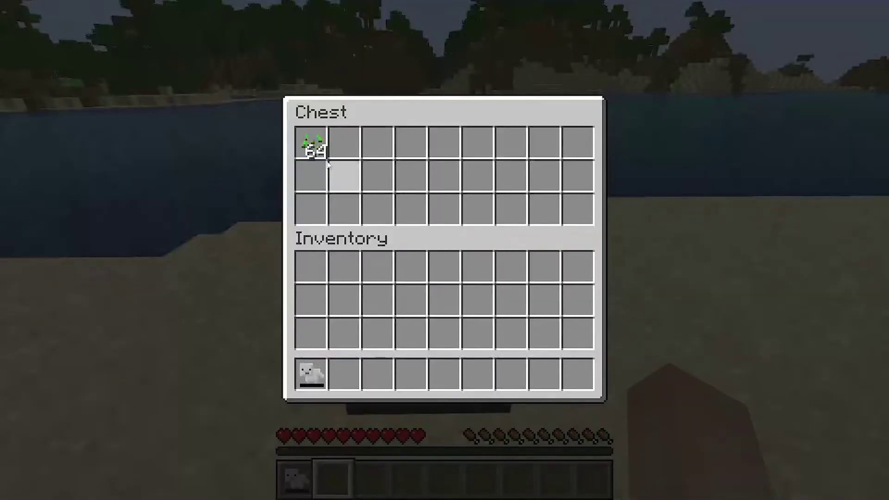
shift+click(311, 145)
key(e)
key(s)
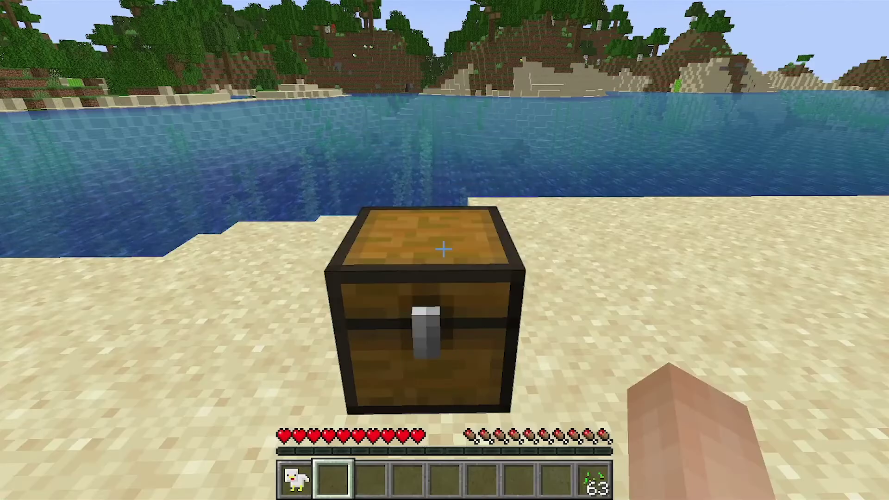
key(s)
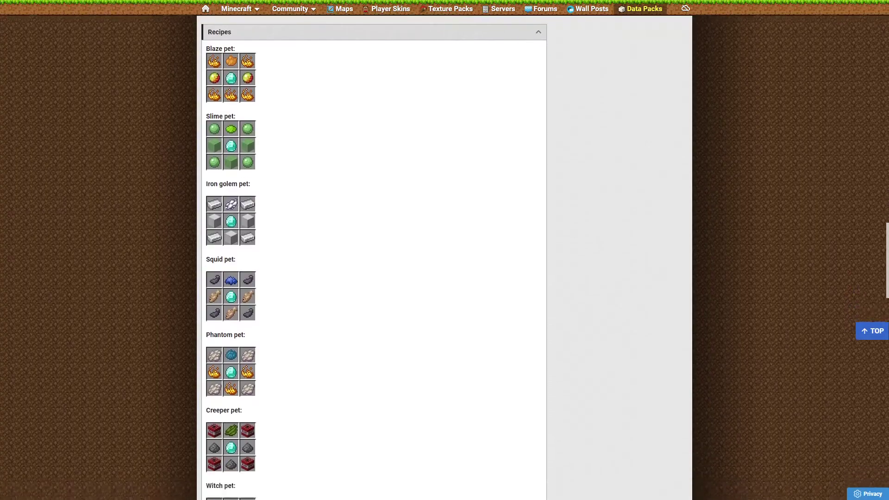
- Look through the pet crafting recipes on the Planet Minecraft data pack page
scroll(370, 250, down, 3)
scroll(370, 250, down, 4)
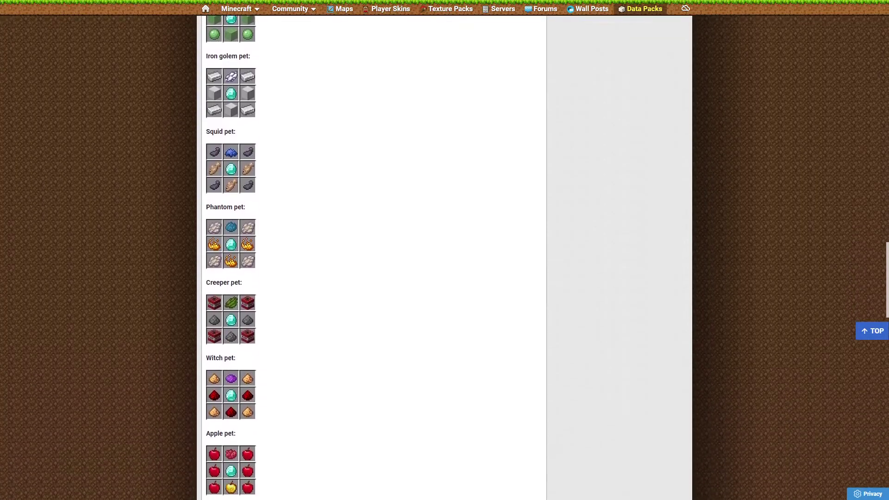
scroll(371, 250, down, 3)
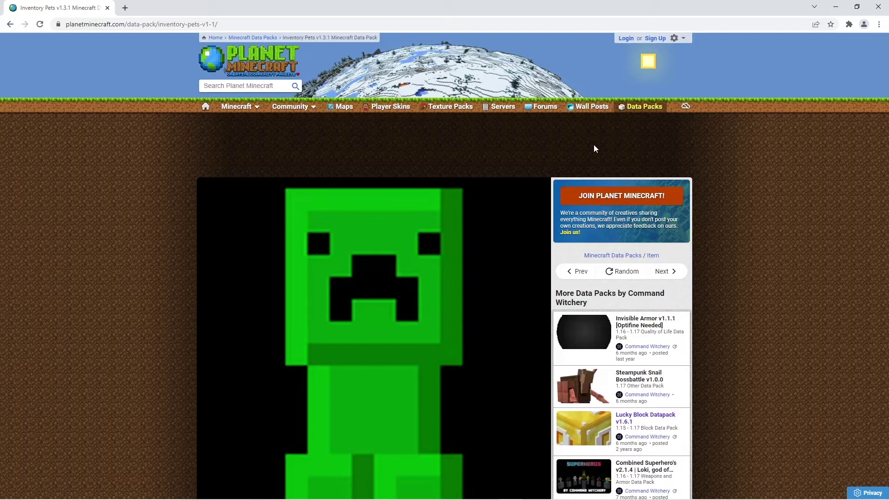
- Download the Inventory Pets v1.3.1 data pack and its required resource pack from Planet Minecraft
scroll(594, 147, down, 4)
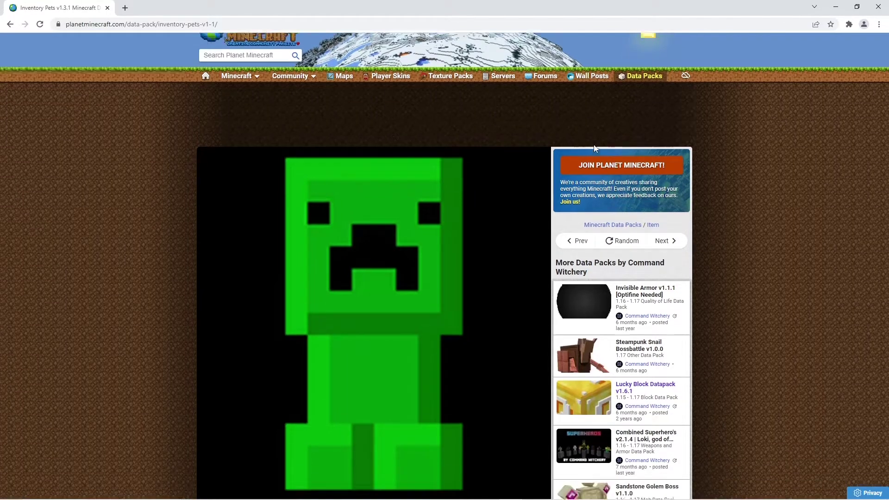
scroll(595, 147, down, 3)
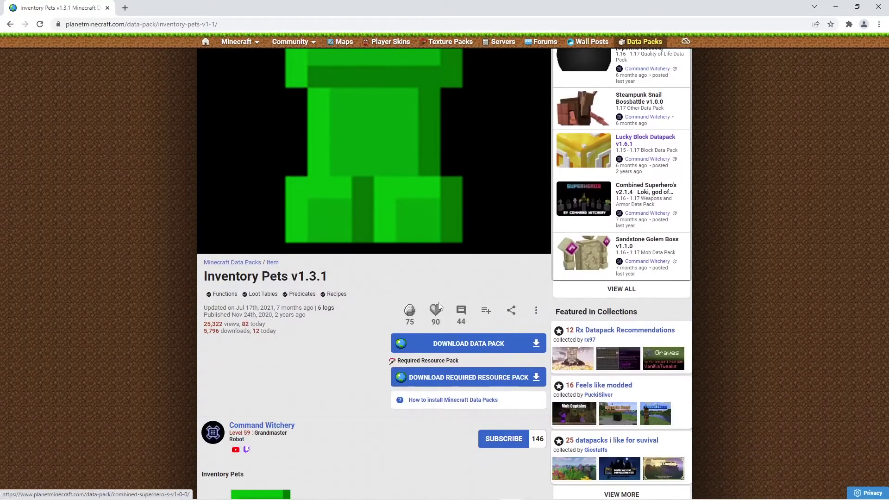
click(444, 341)
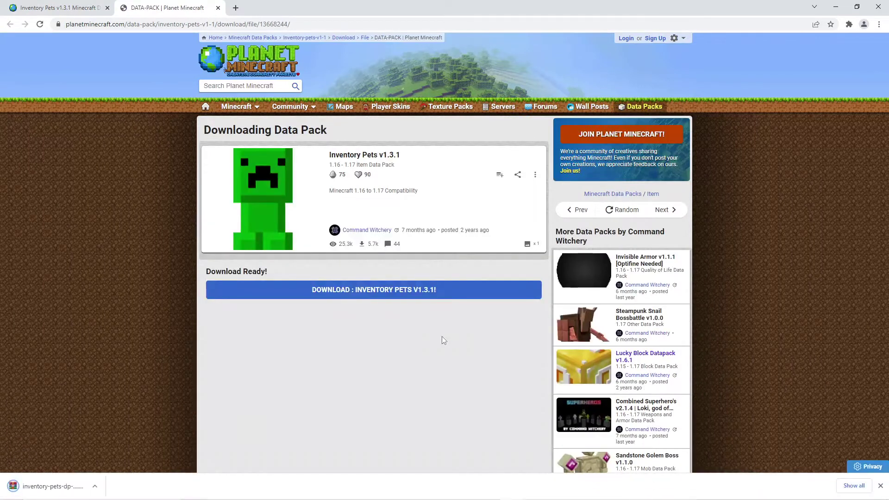
key(ctrl+w)
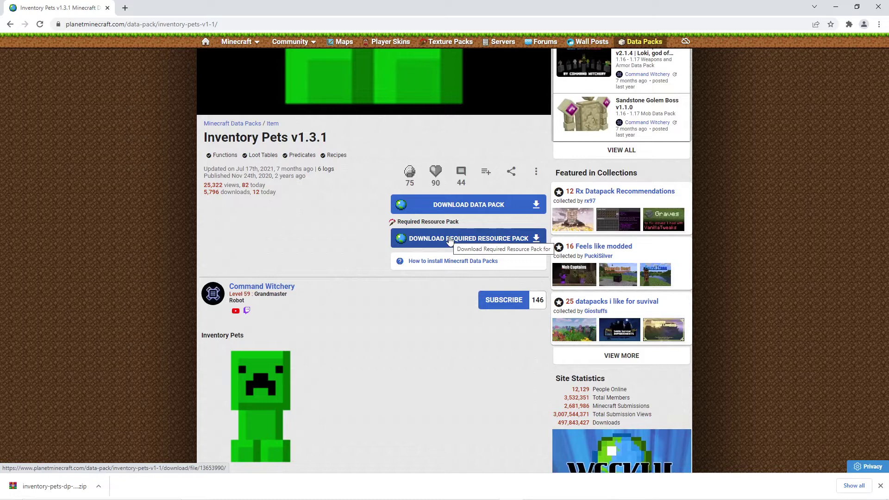
click(449, 239)
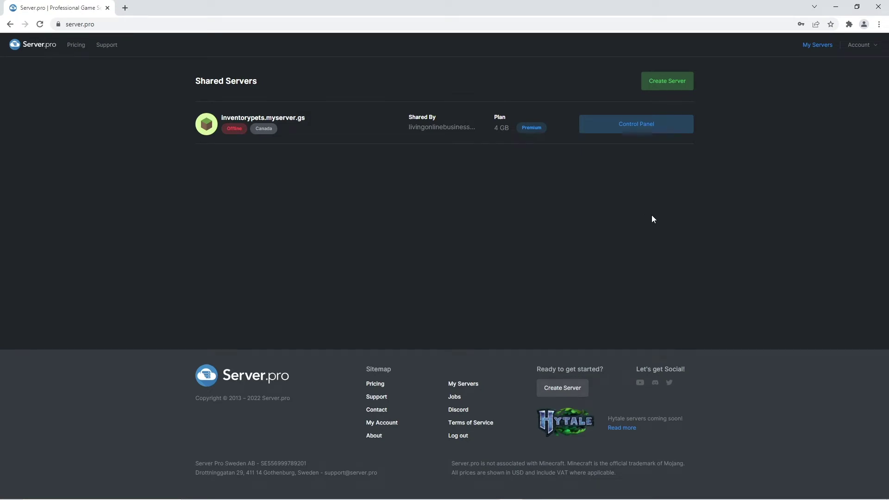
- On Server.pro, open the control panel of inventorypets.myserver.gs and check the server's Minecraft version
click(631, 131)
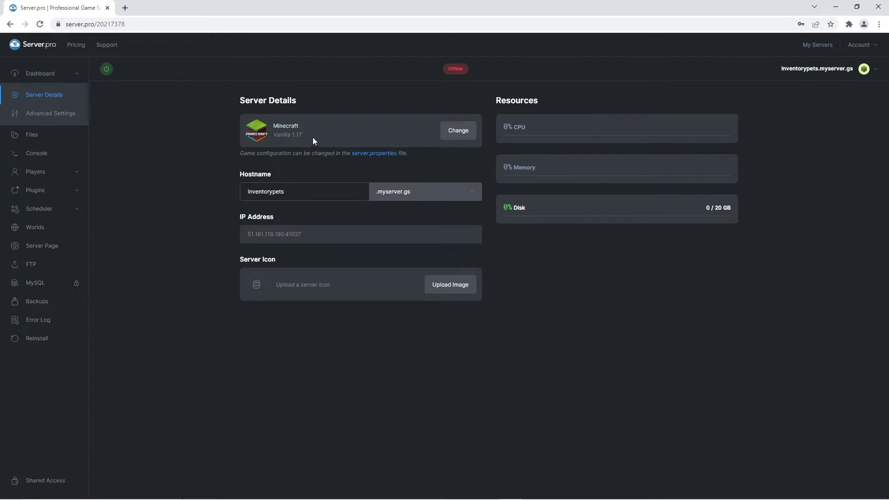
drag(313, 138, 274, 135)
click(371, 122)
- Upload inventory-pets-dp-1-3-1.zip into the datapacks folder of the server's existing world folder
click(41, 135)
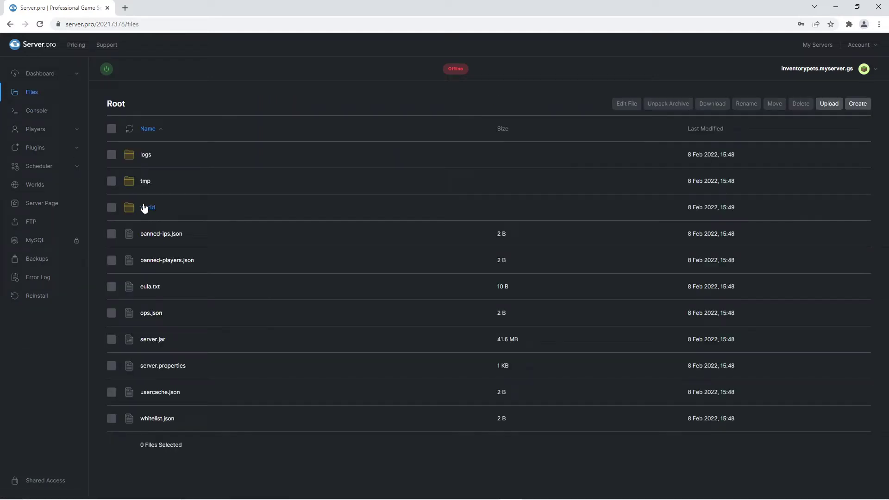
click(145, 207)
click(153, 181)
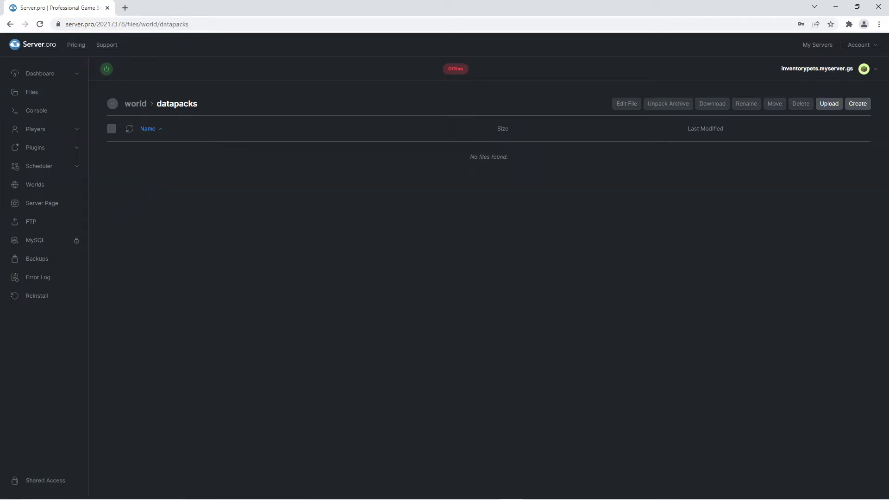
drag(0, 199, 200, 174)
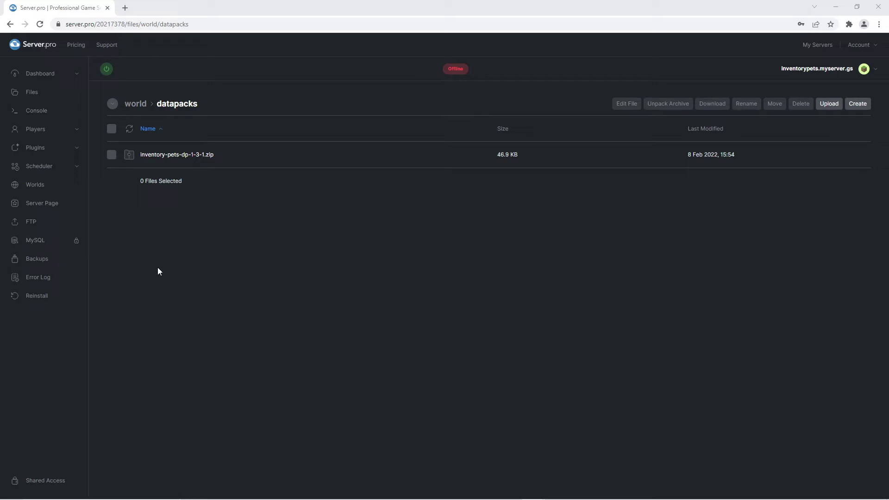
- Set up a new world on the server and name it Inventorypets
click(59, 186)
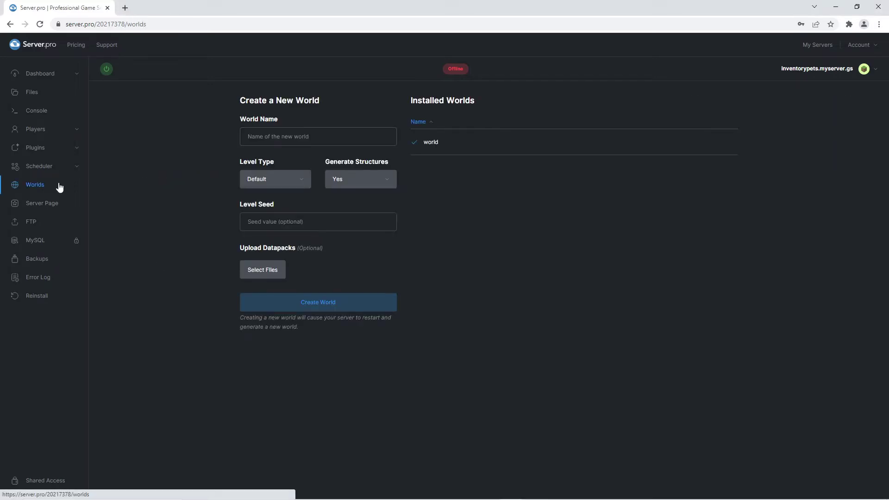
click(254, 137)
text(Inventory)
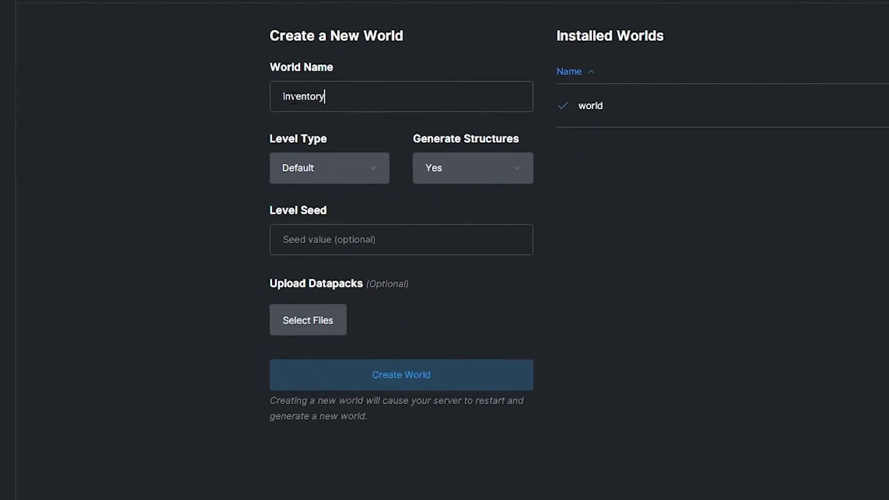
text(pets)
scroll(322, 210, down, 1)
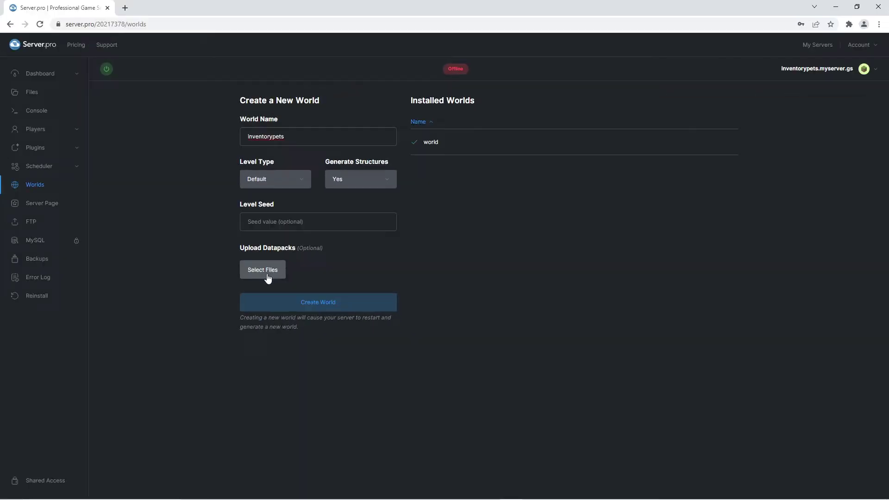
- Attach the inventory-pets-dp-1-3-1 archive from Downloads as the new world's datapack and create the world
click(310, 268)
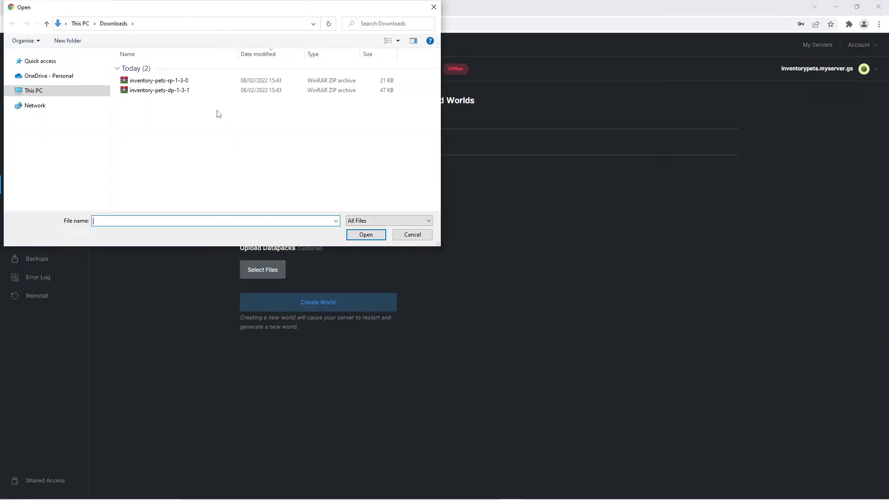
click(179, 91)
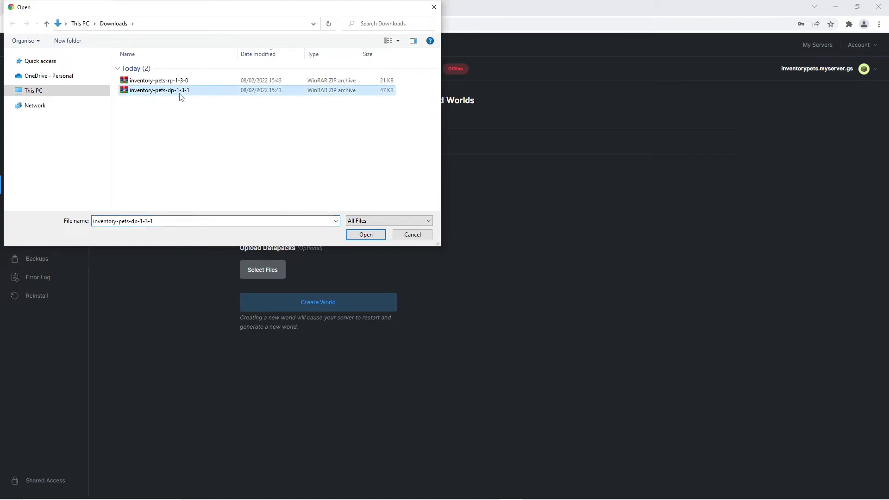
click(353, 235)
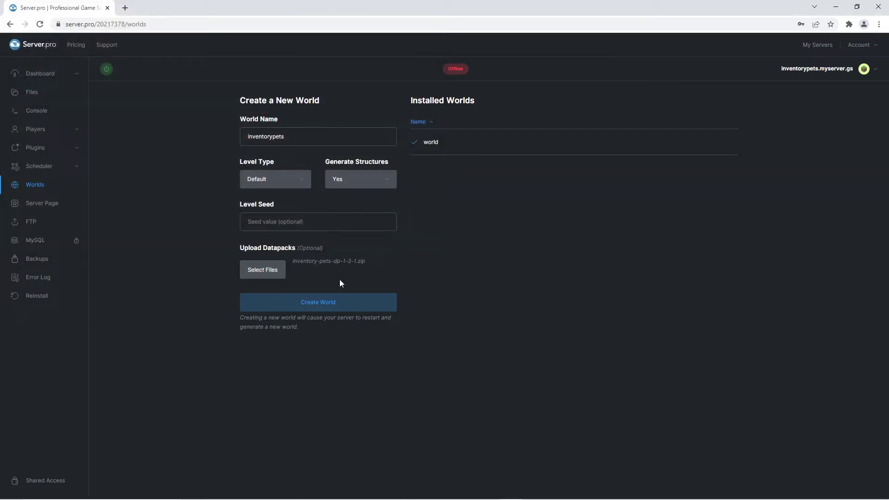
click(324, 300)
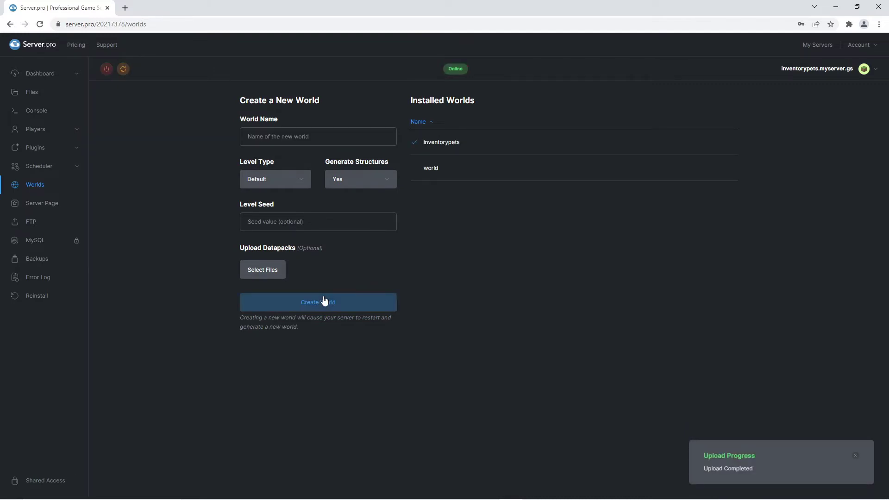
- Inspect the datapacks folder of the inventorypets world for the uploaded archive
click(57, 93)
click(162, 155)
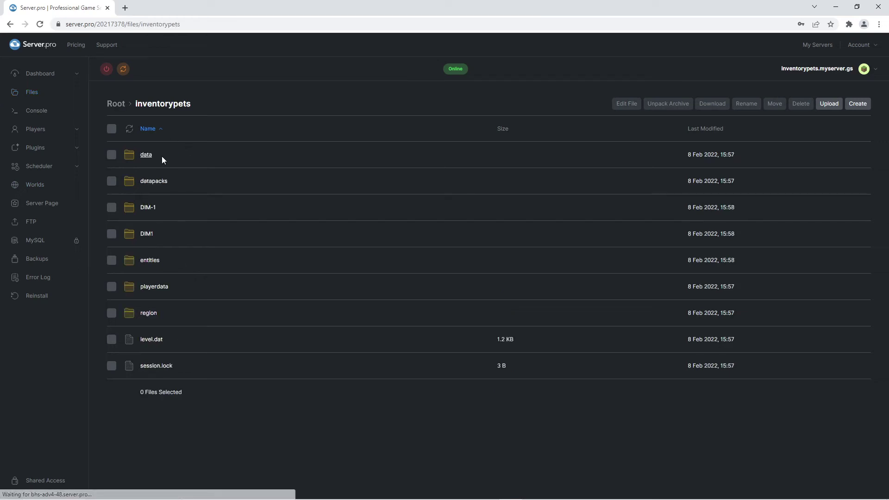
click(157, 181)
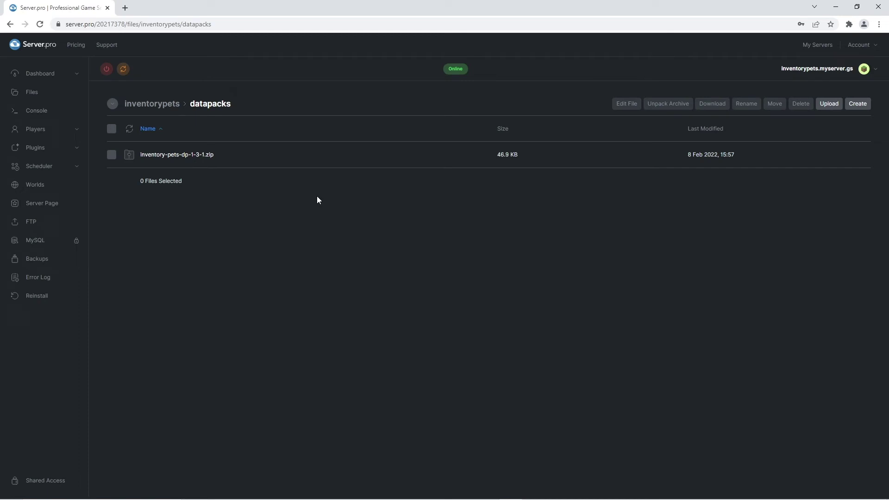
- Set resource-pack in server.properties to the Dropbox link of inventory-pets-rp-1-3-0.zip ending in dl=1, and save the file
click(37, 94)
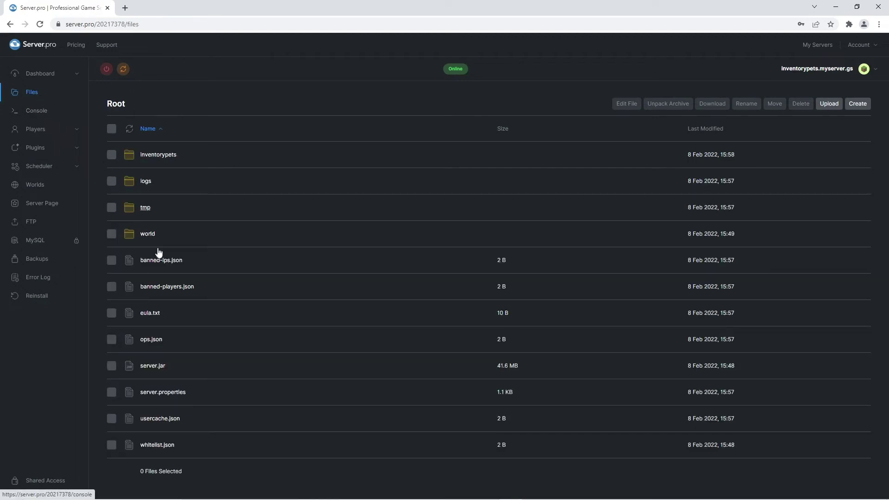
click(174, 392)
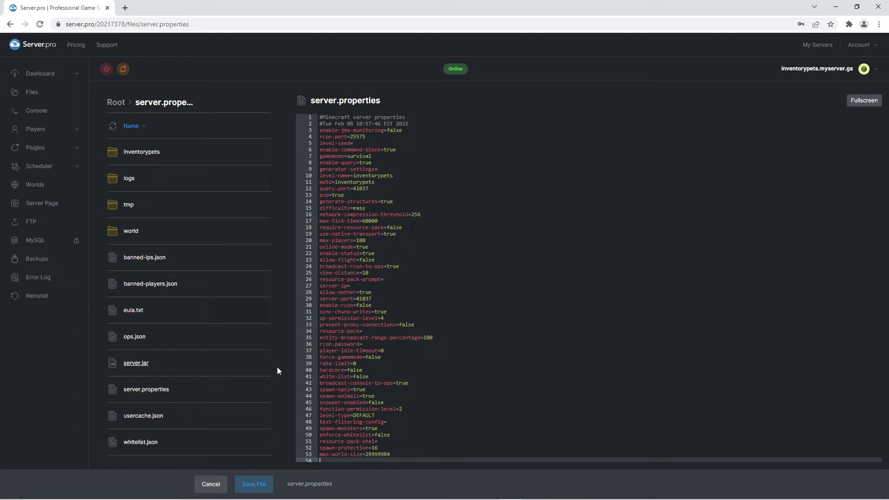
click(371, 331)
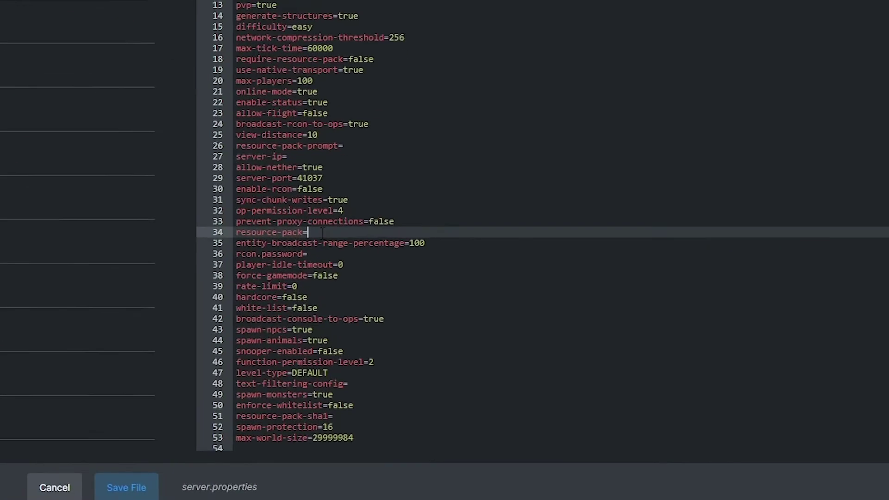
right_click(370, 332)
click(357, 329)
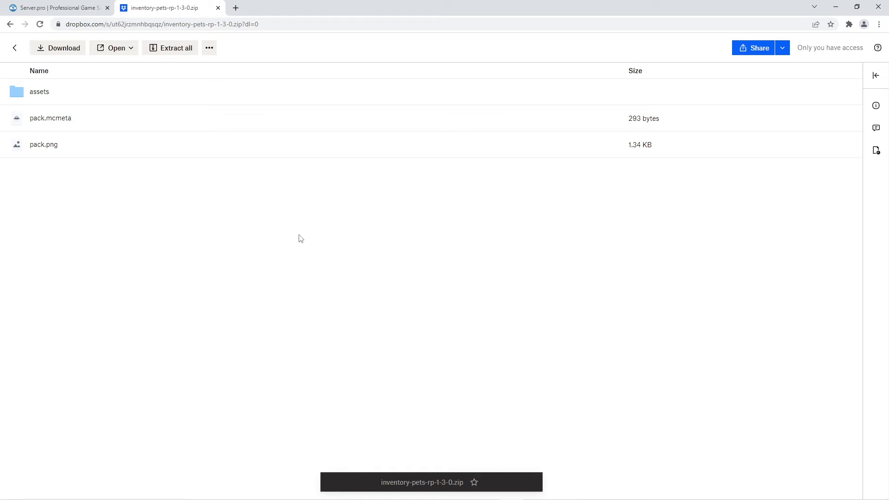
key(ctrl+w)
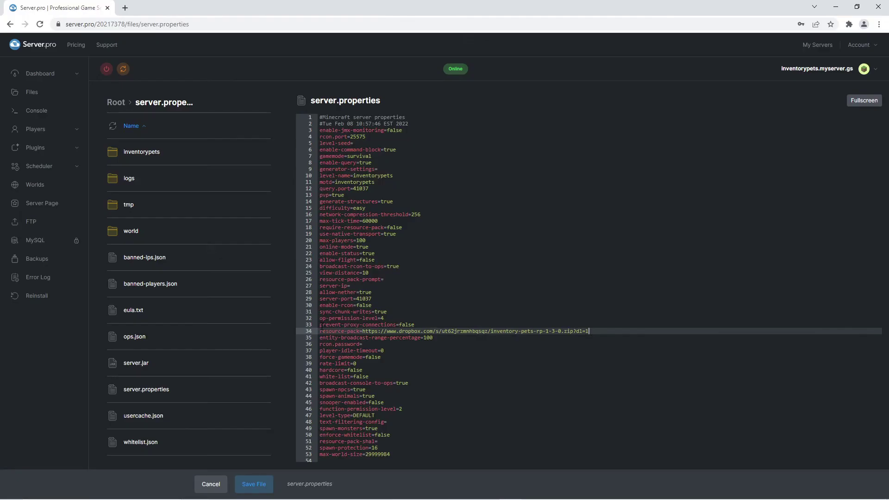
click(247, 485)
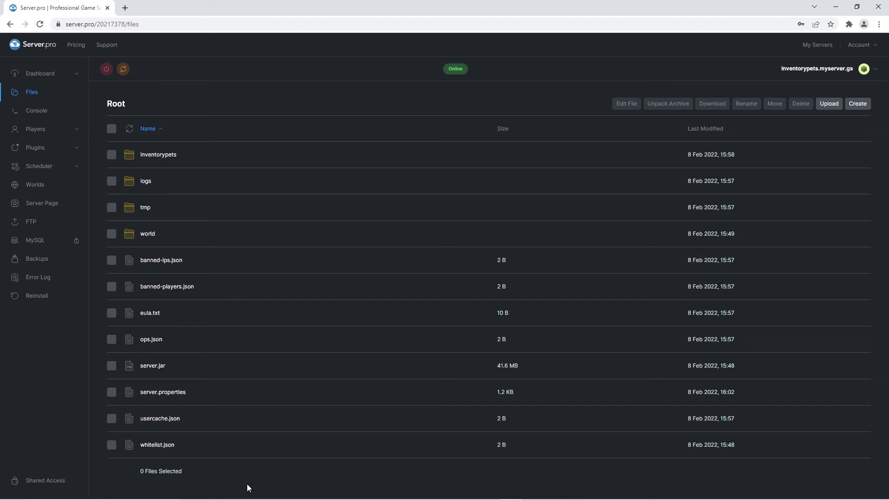
click(51, 75)
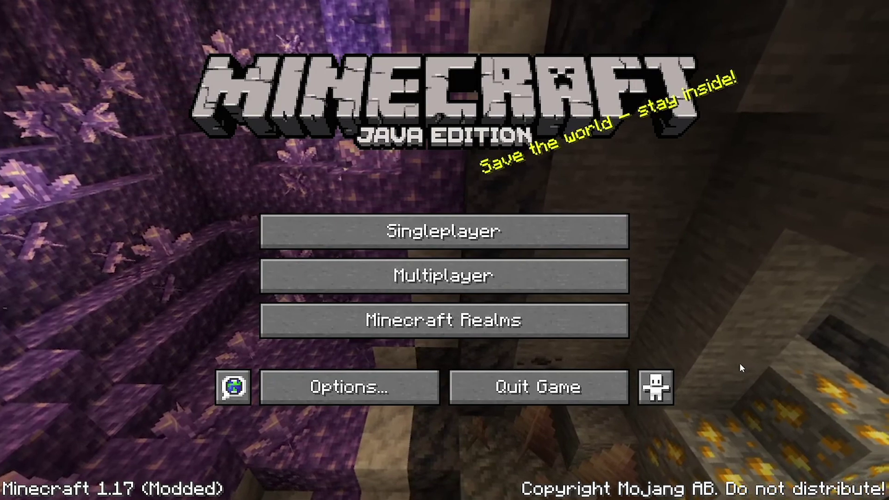
- Switch to Minecraft and add a multiplayer server with the address inventorypets.myserver.gs
click(573, 287)
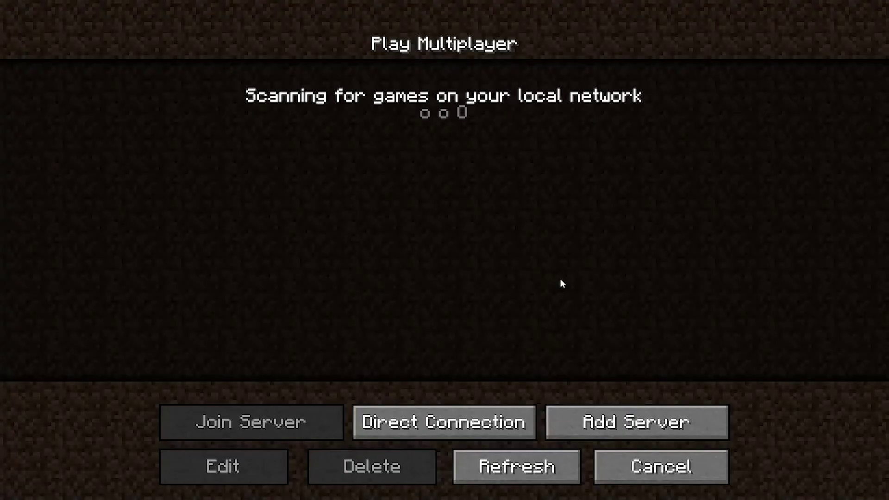
click(669, 421)
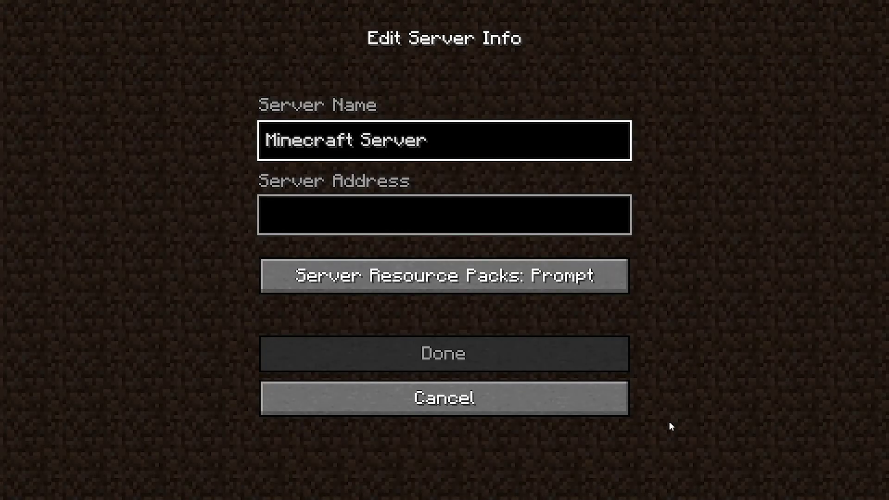
click(527, 217)
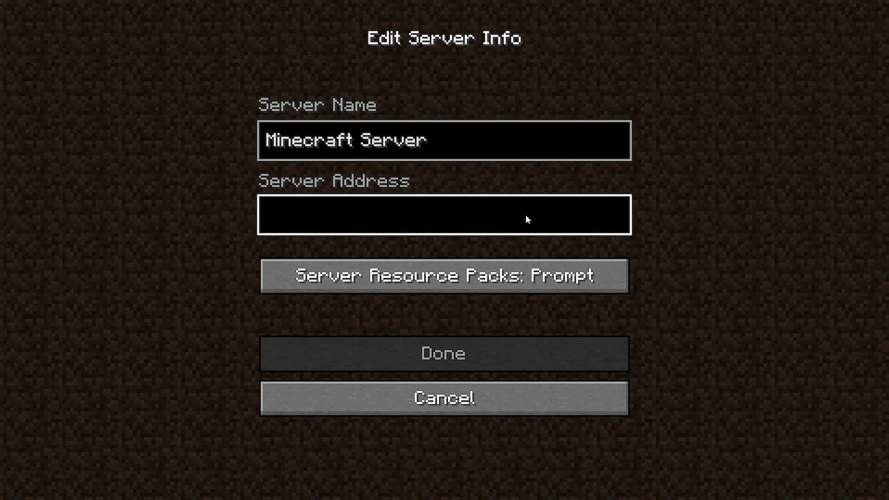
text(inventorypets.myserver.gs)
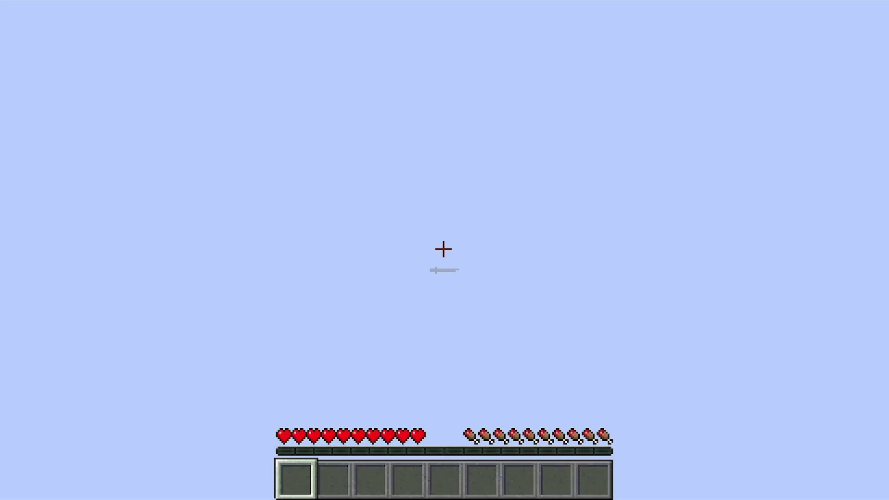